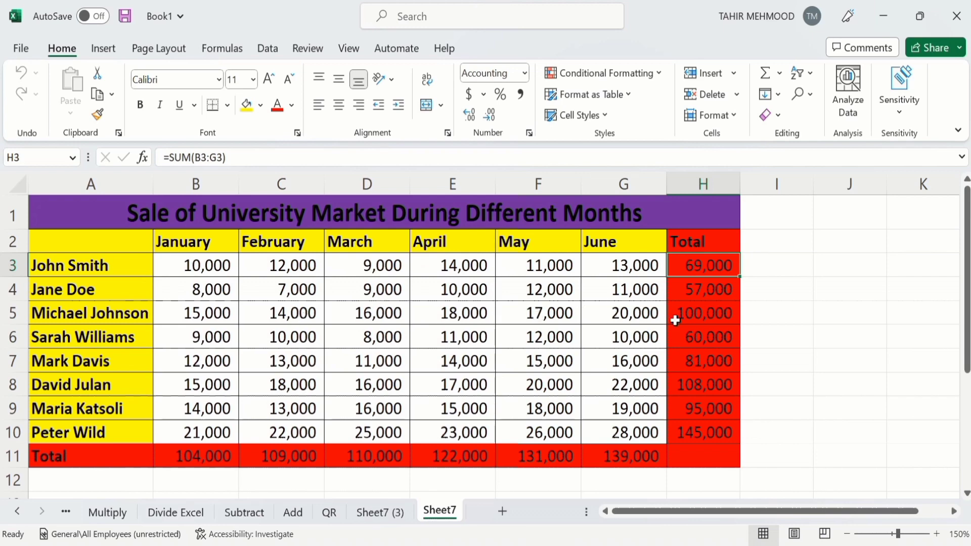
Step: On the Sheet7 (3) worksheet, total the January sales in B11 with AutoSum over the range B3:B10
click(382, 513)
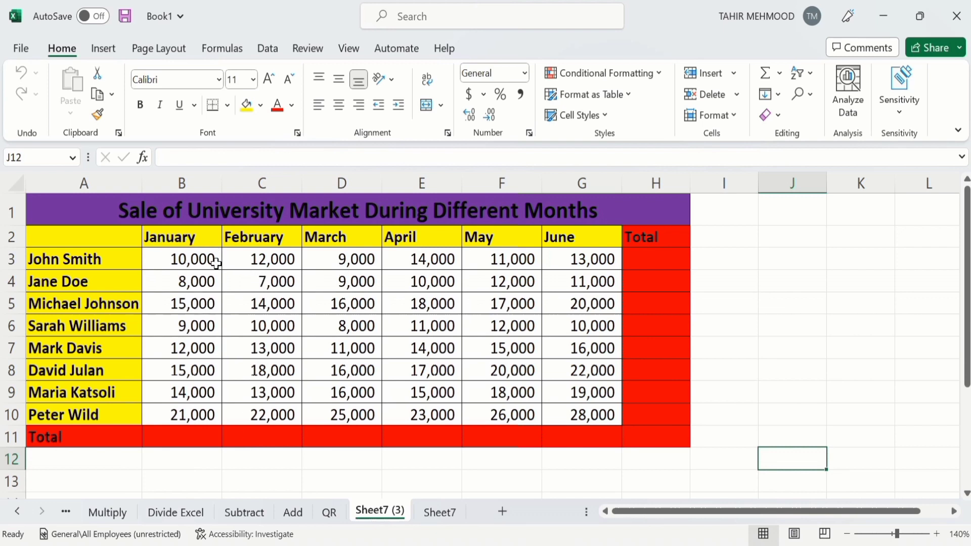
click(217, 443)
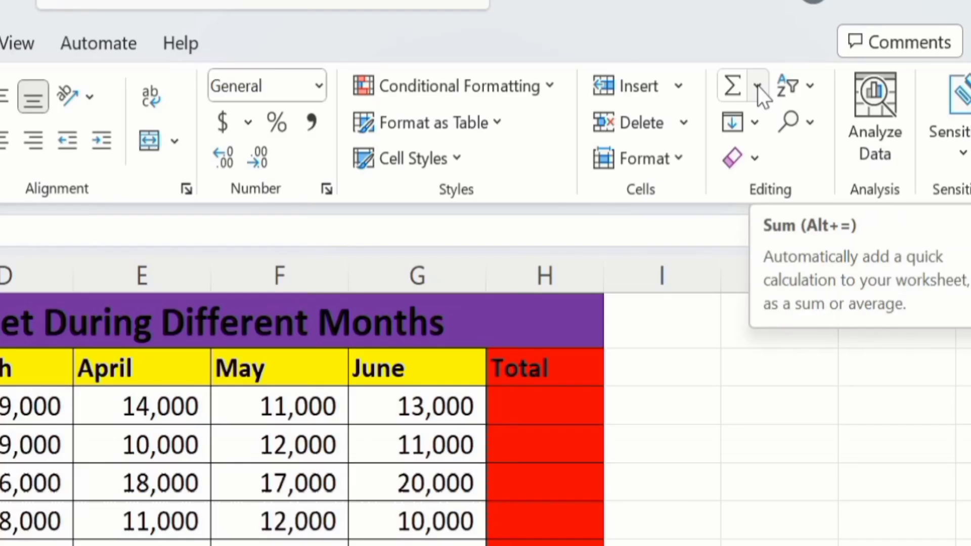
click(757, 86)
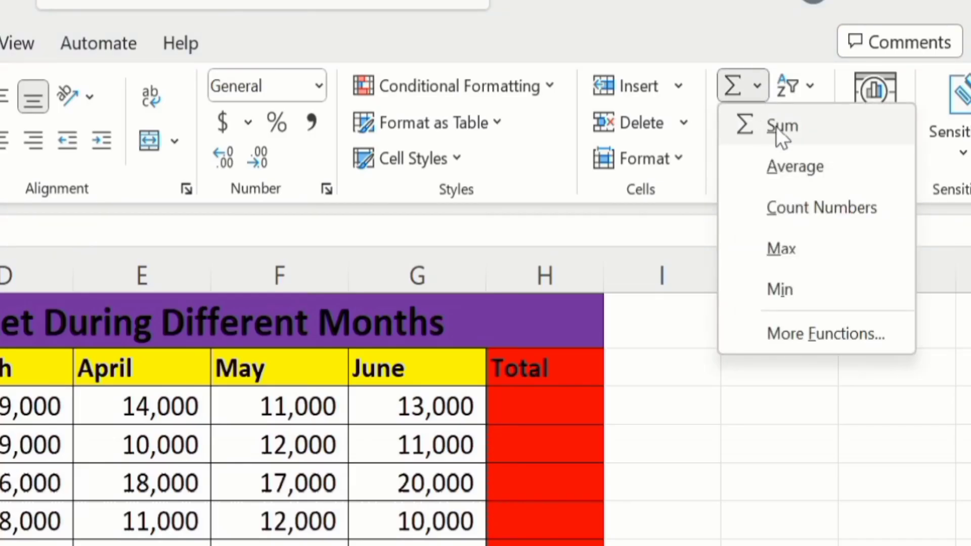
click(785, 126)
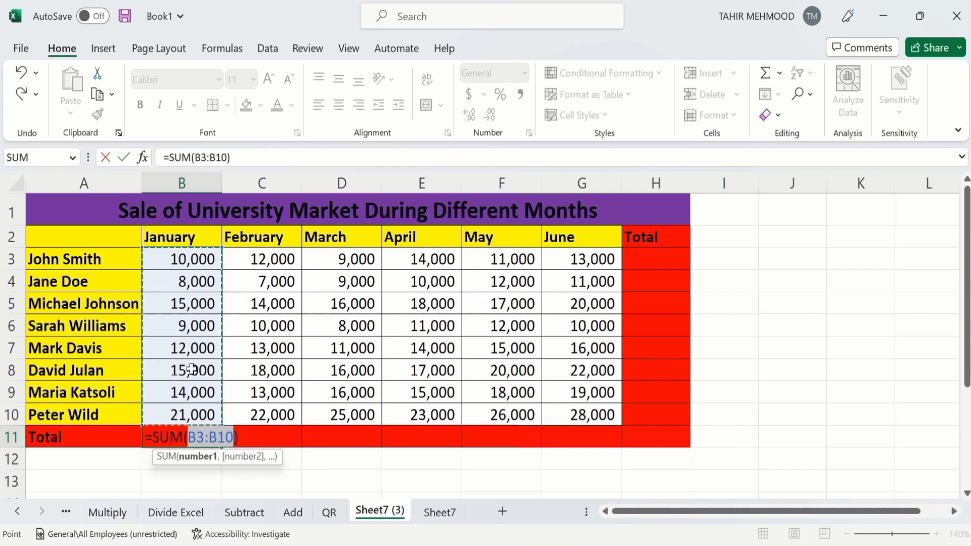
click(221, 249)
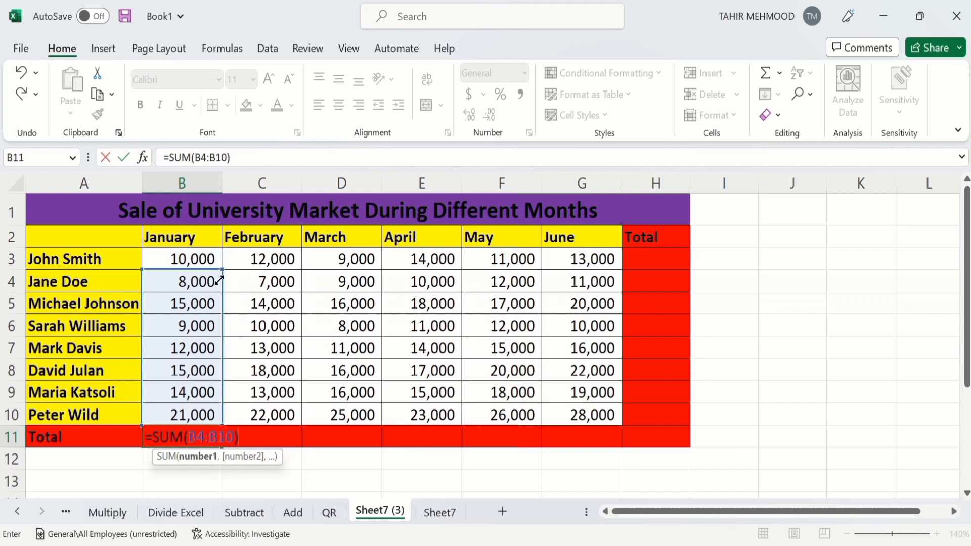
drag(219, 279, 216, 293)
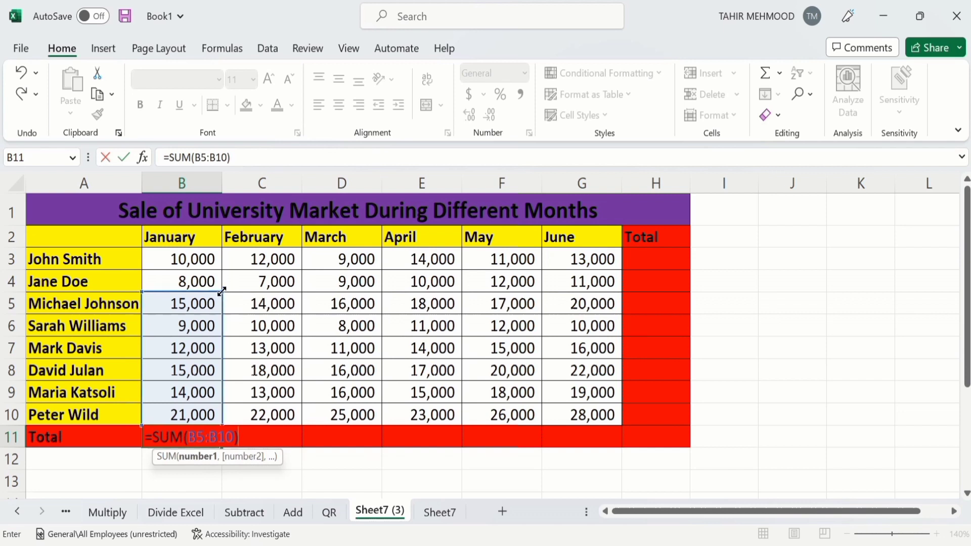
drag(221, 281, 215, 259)
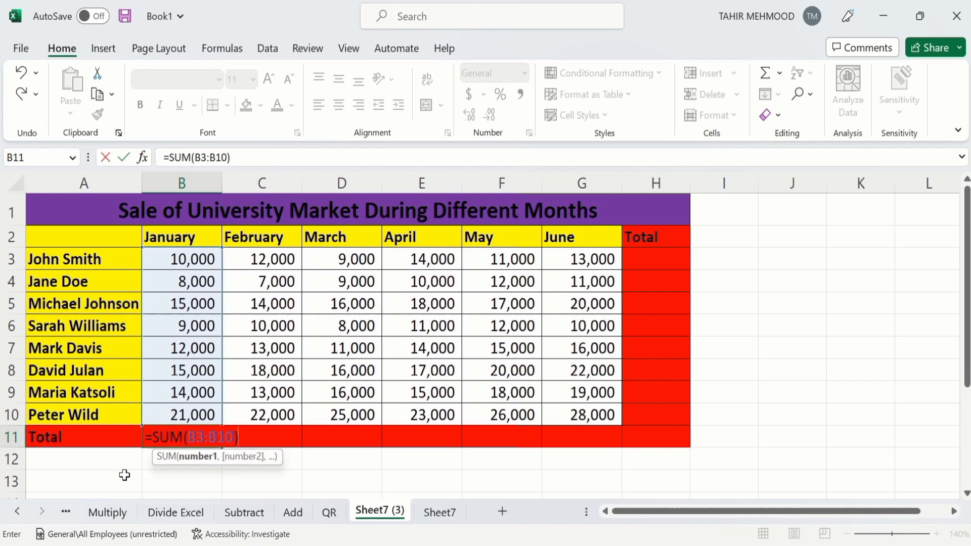
key(Return)
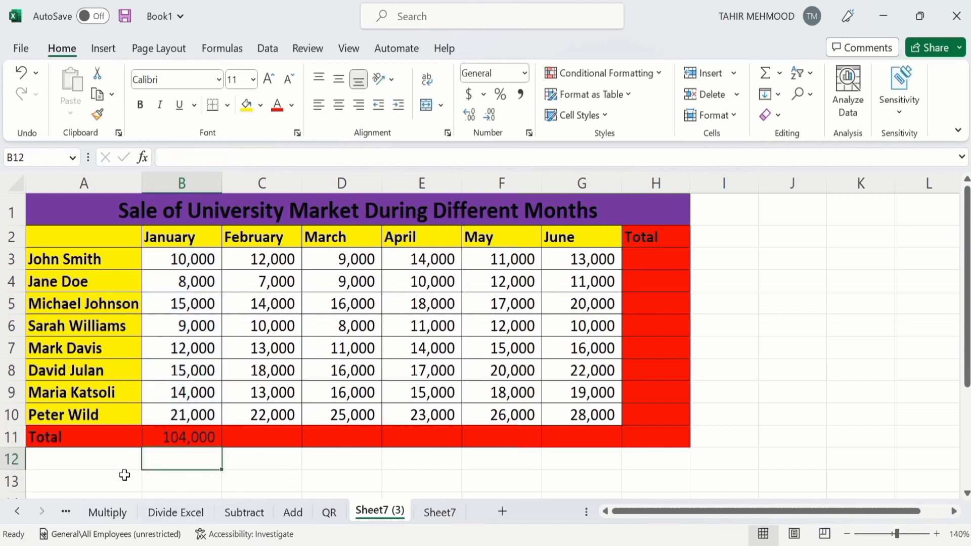
Step: Copy the January total formula from B11 across the Total row to the June column in G11
click(190, 437)
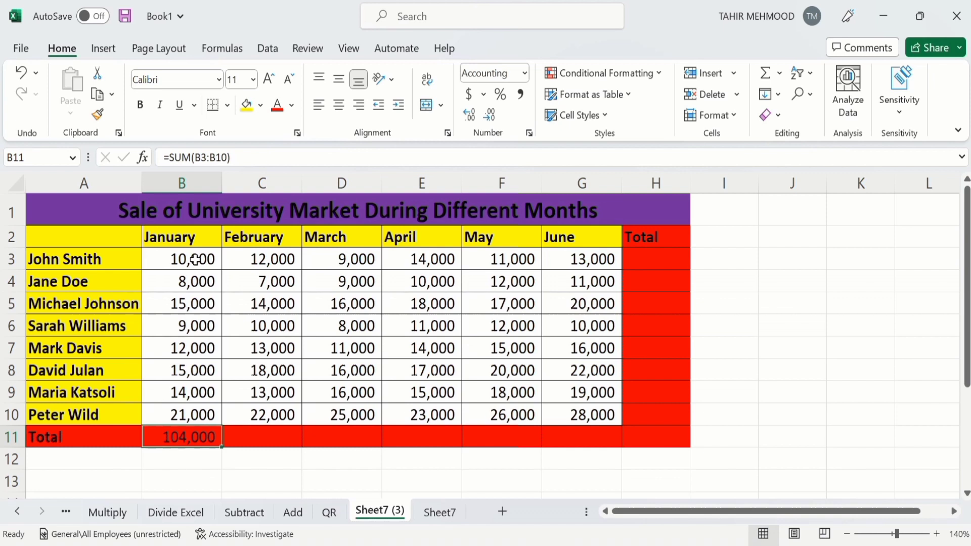
click(196, 260)
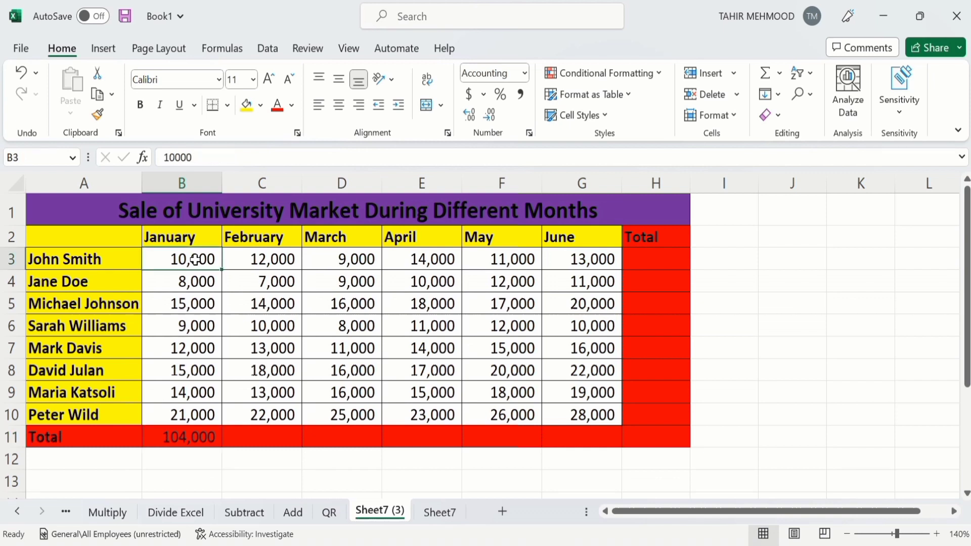
drag(196, 260, 644, 263)
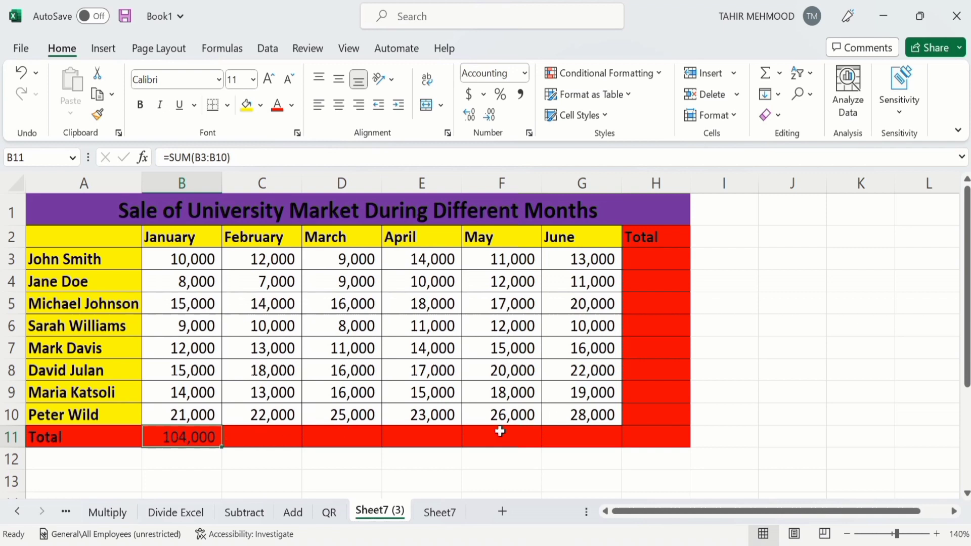
click(186, 464)
click(194, 434)
drag(222, 449, 593, 442)
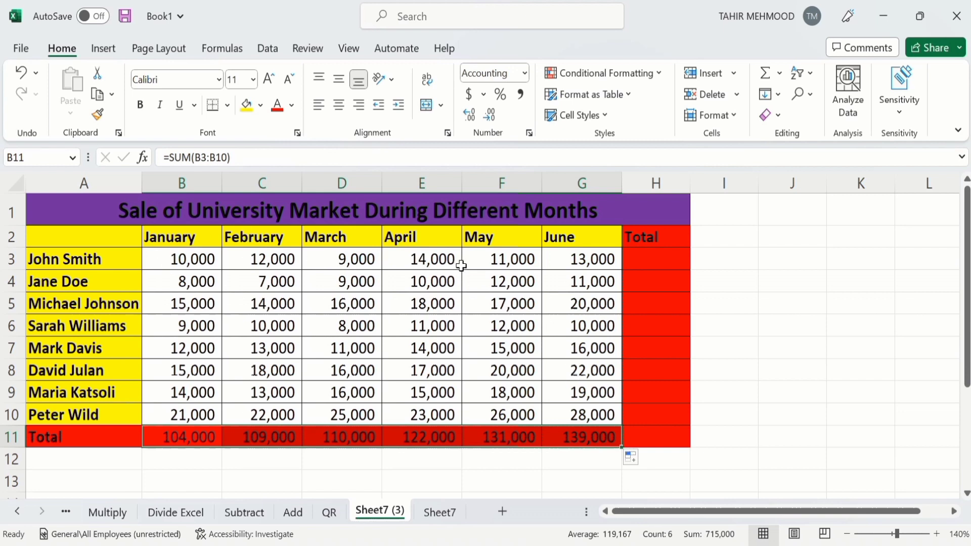
click(792, 282)
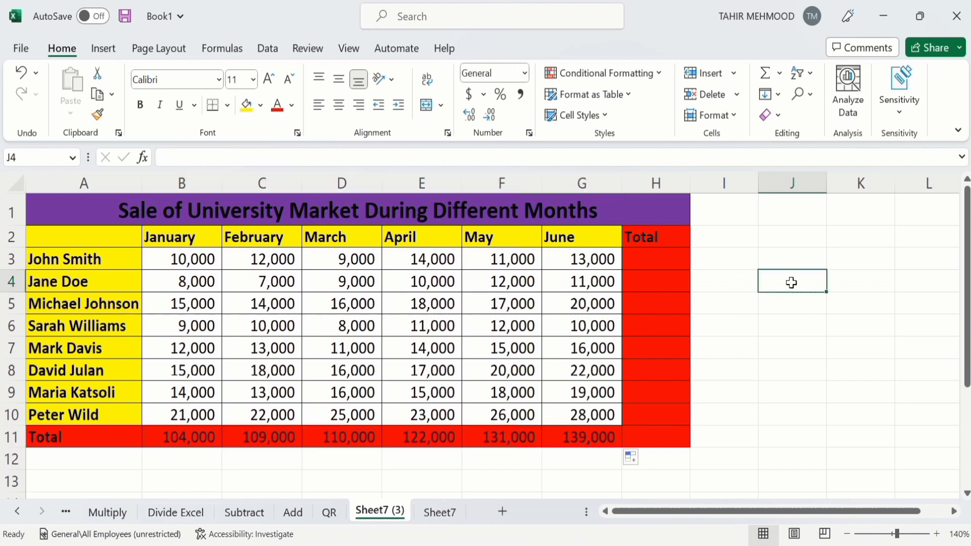
Step: Total the first salesperson's January to June sales in H3 with AutoSum over row 3
click(192, 258)
drag(192, 258, 642, 261)
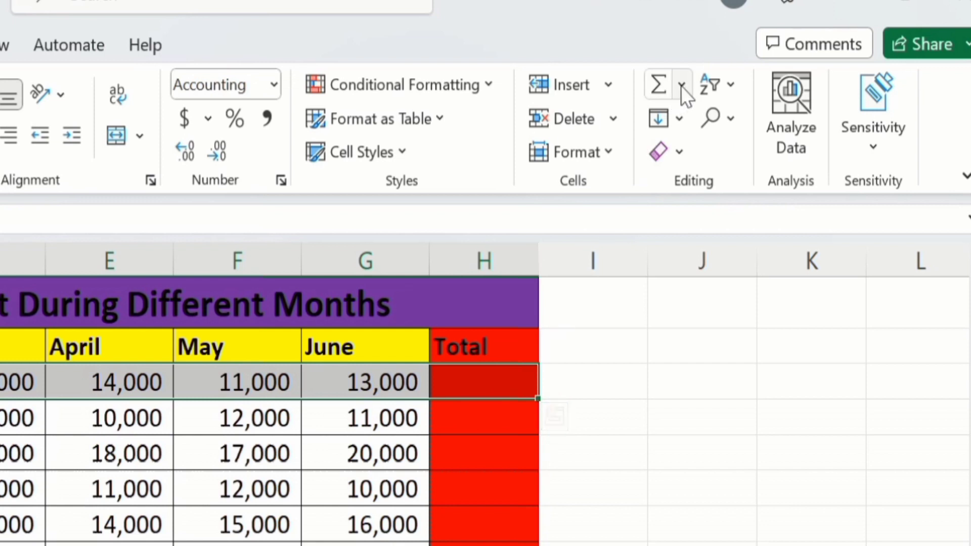
click(683, 84)
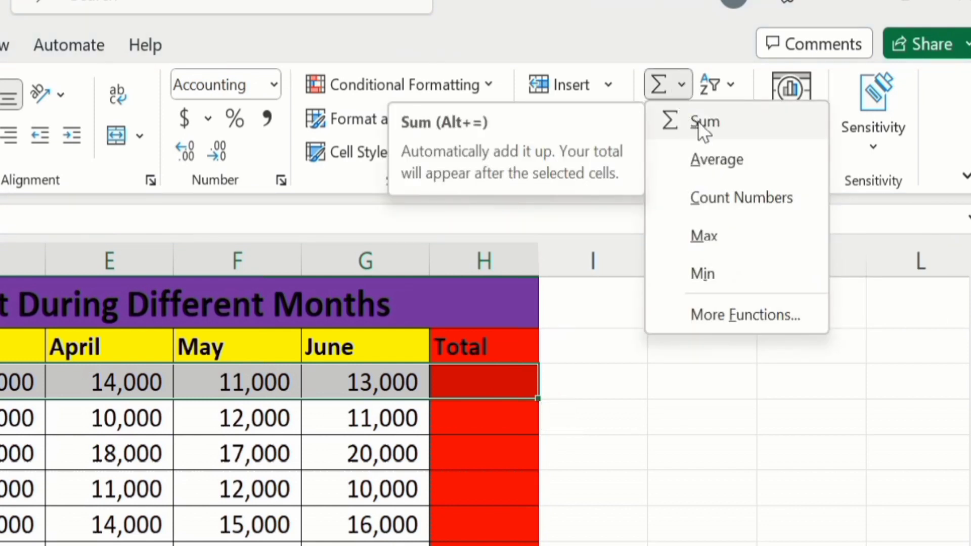
click(698, 120)
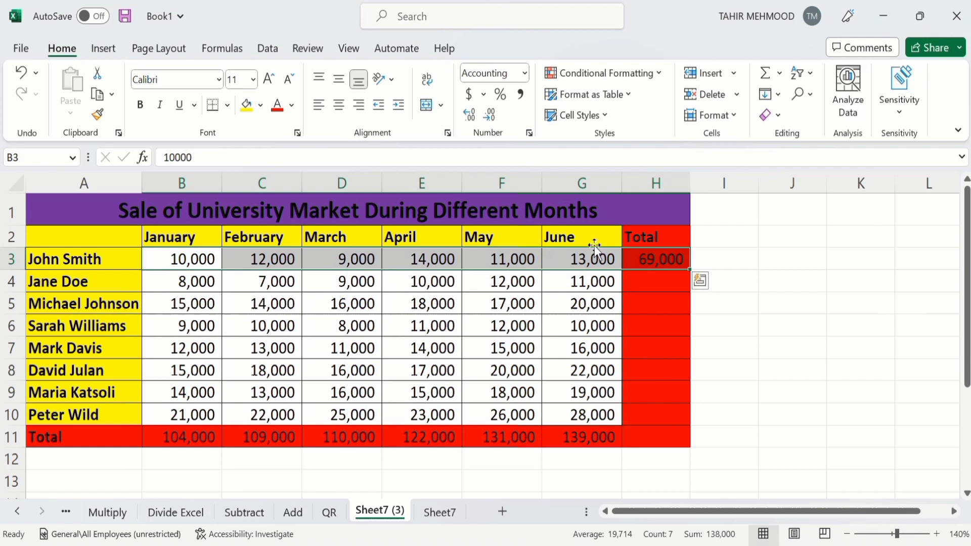
Step: Copy the H3 row total formula down the Total column to H10
click(735, 261)
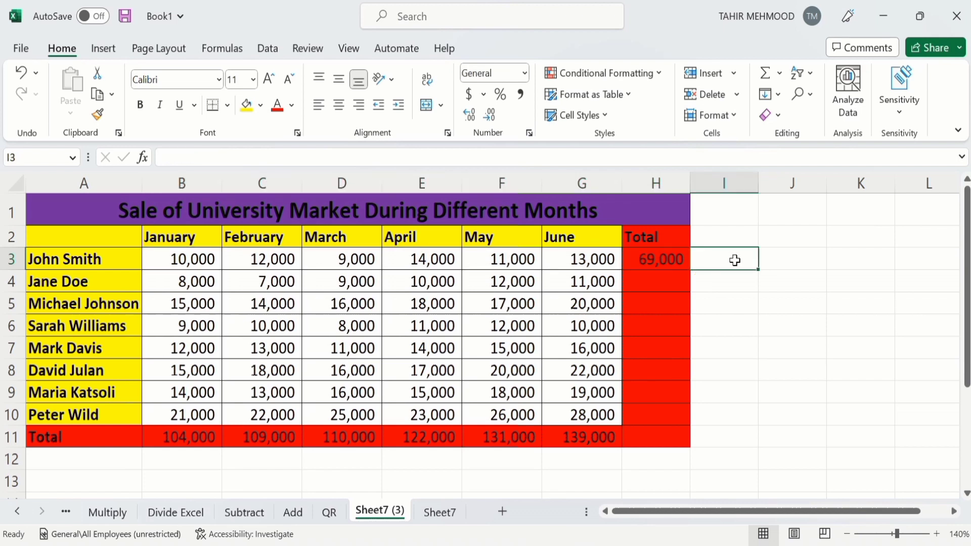
click(657, 261)
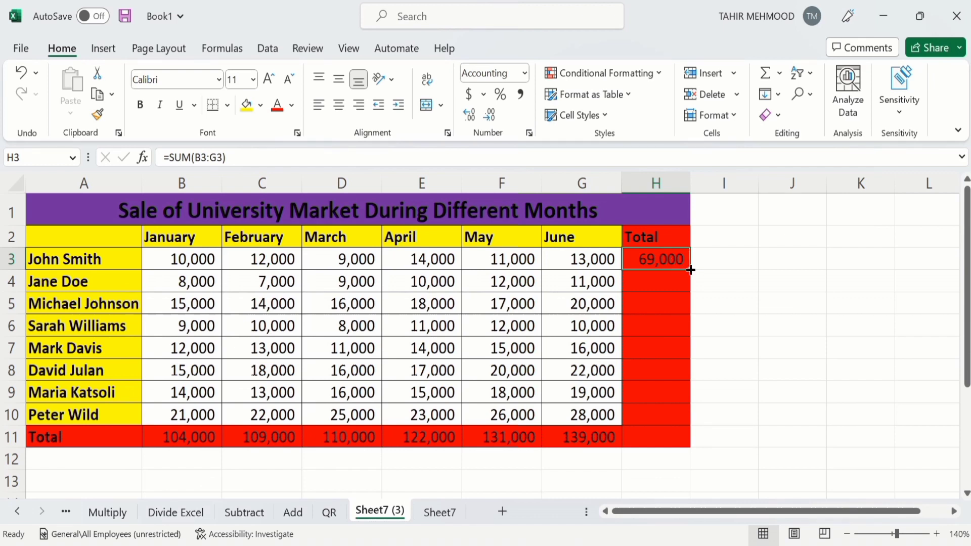
drag(691, 270, 684, 416)
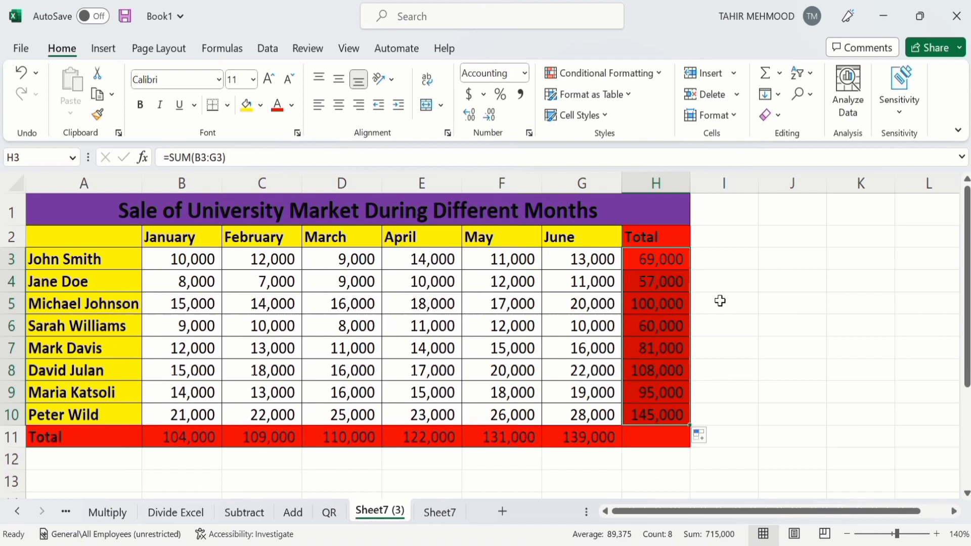
Step: Enter the formula =SUM(B3:G3) in J3 and compare it with the formula in H3
click(773, 260)
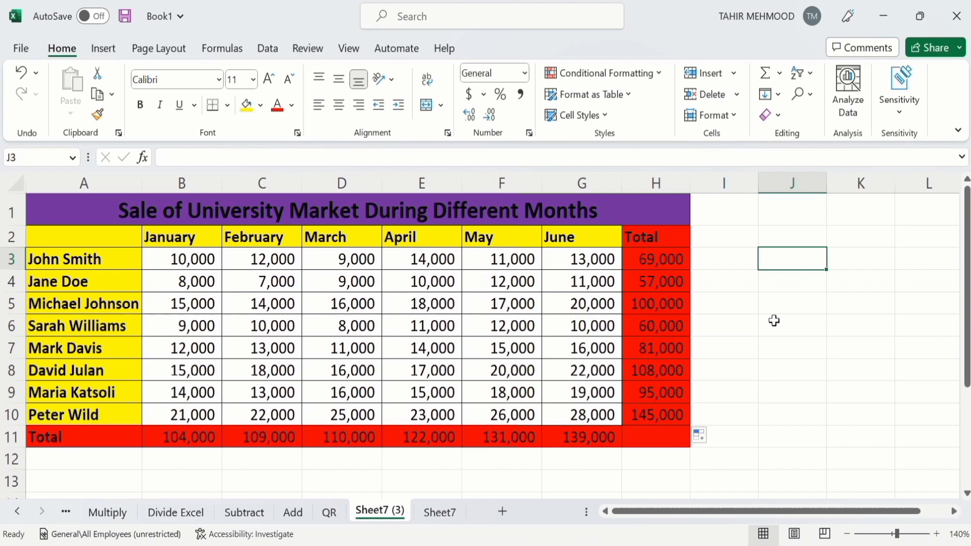
text(=s)
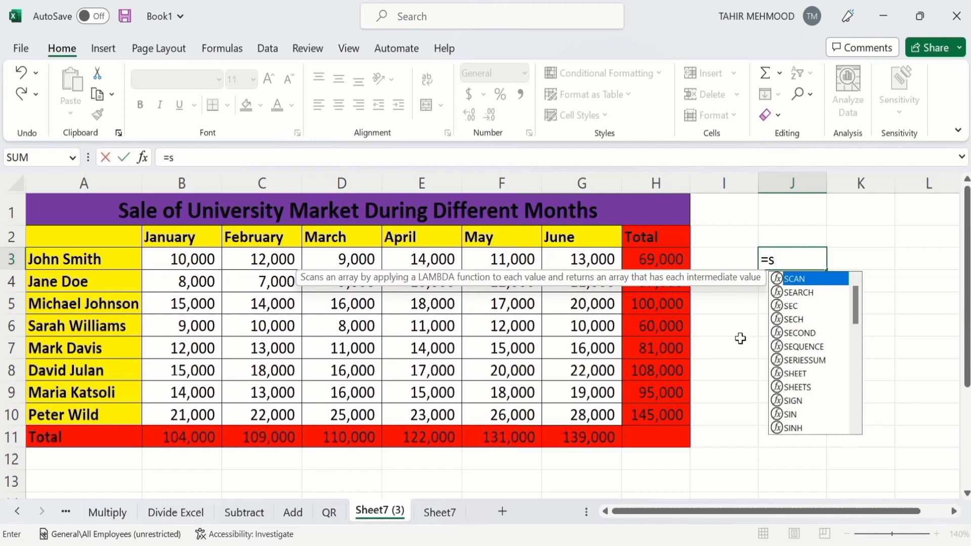
text(u)
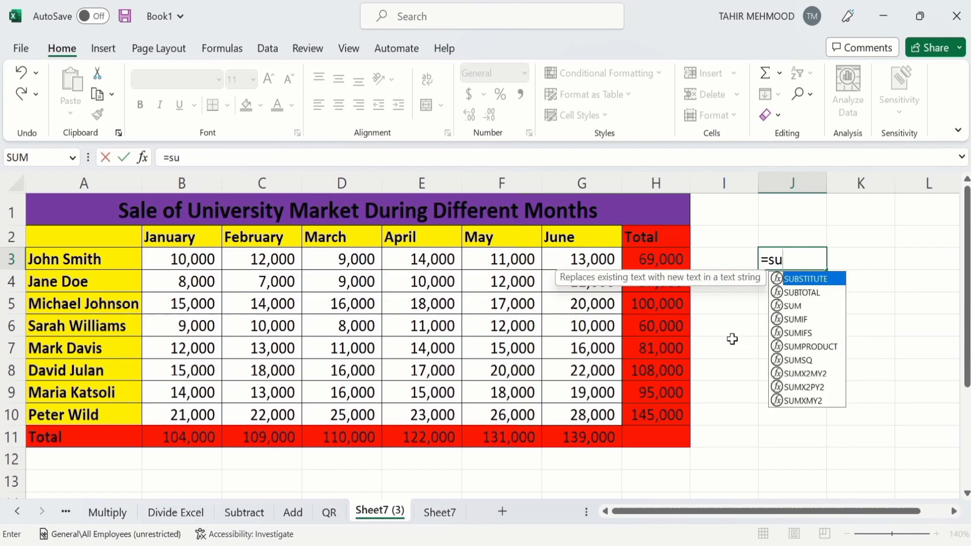
double_click(794, 306)
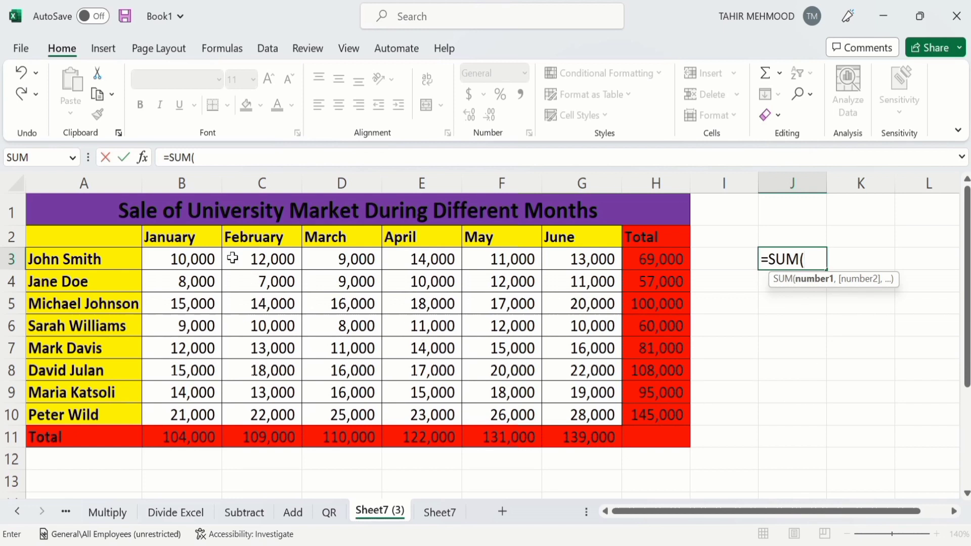
drag(203, 260, 557, 259)
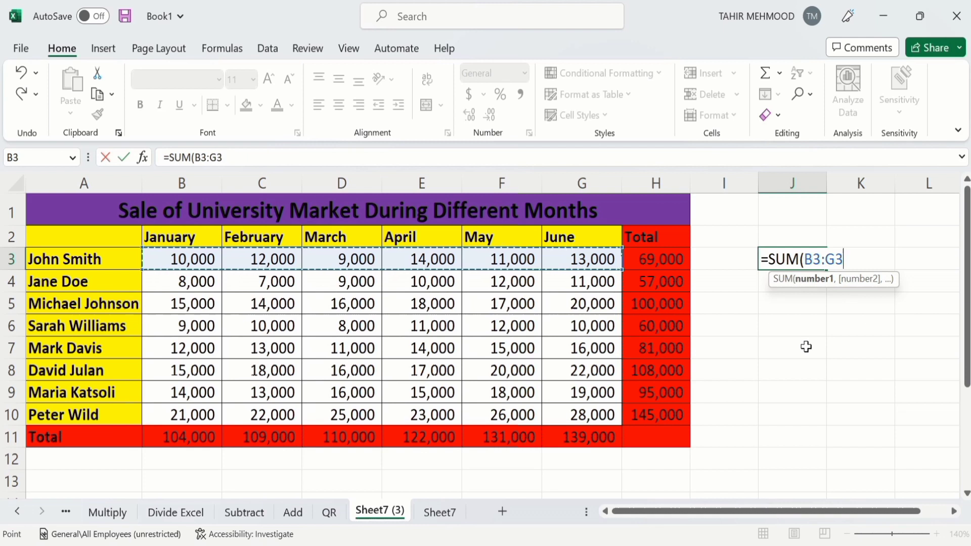
text())
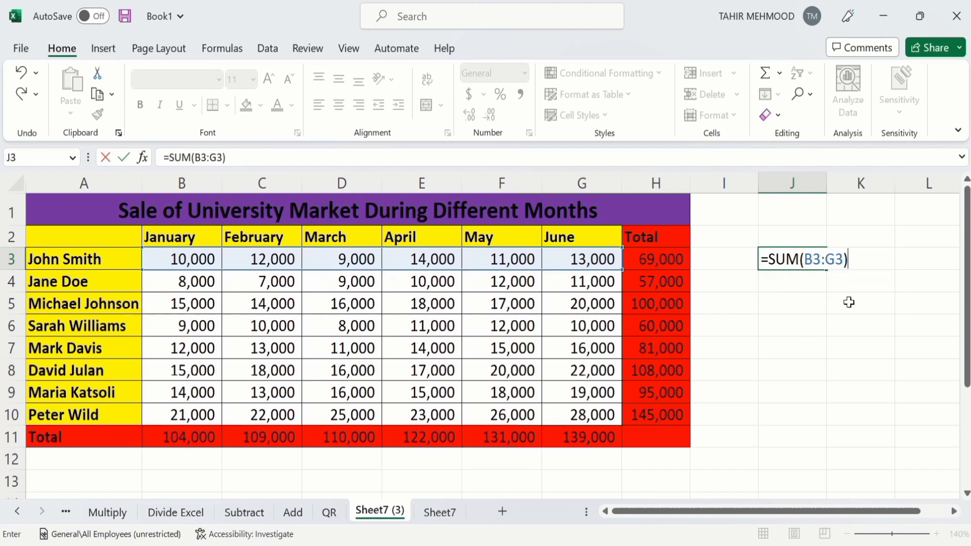
key(Return)
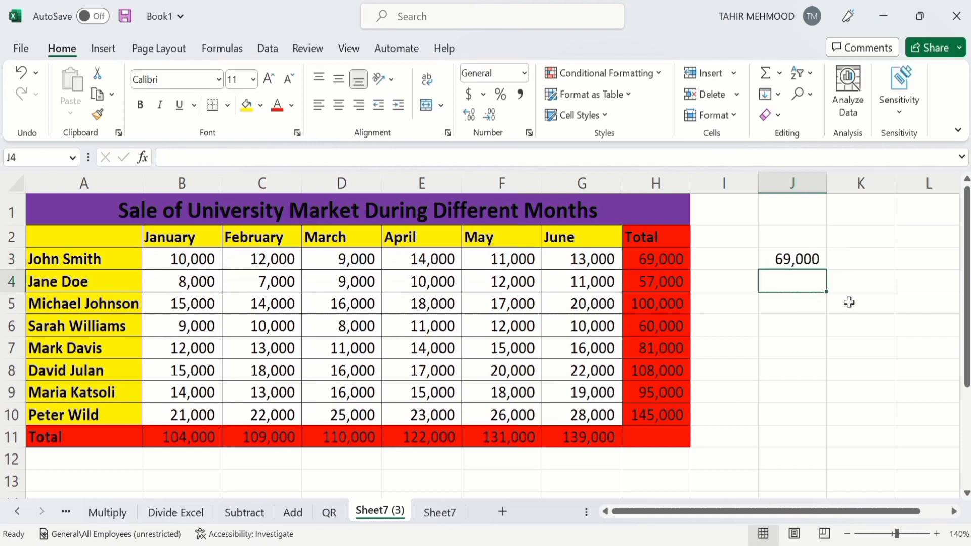
click(787, 259)
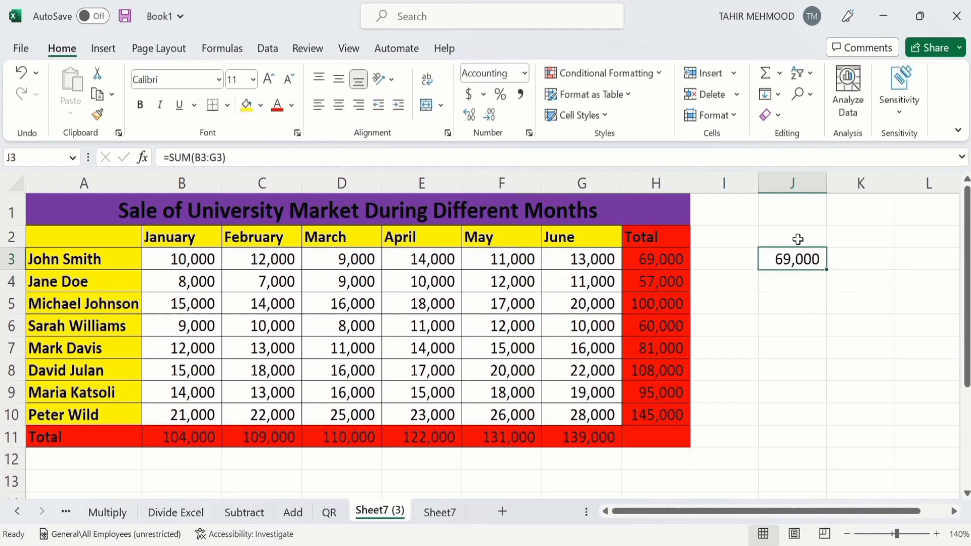
click(661, 253)
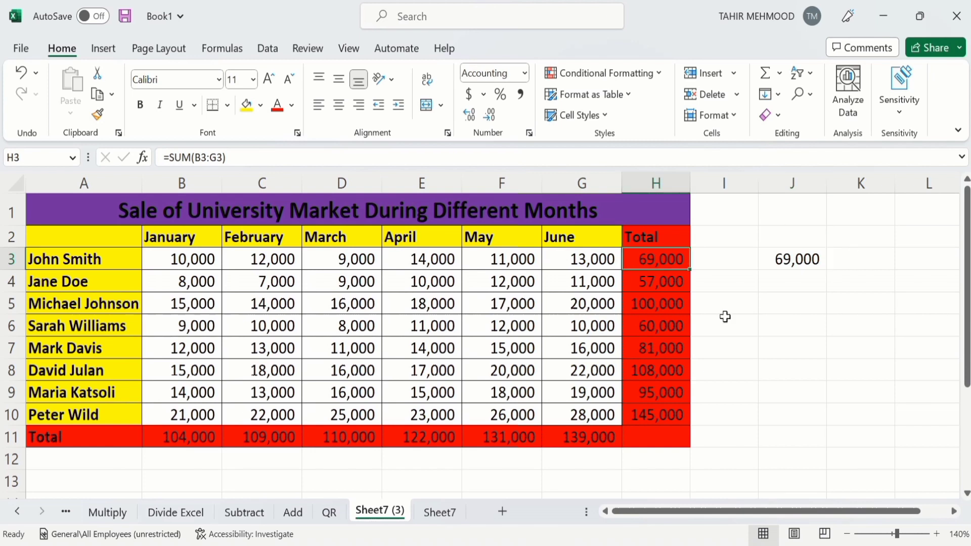